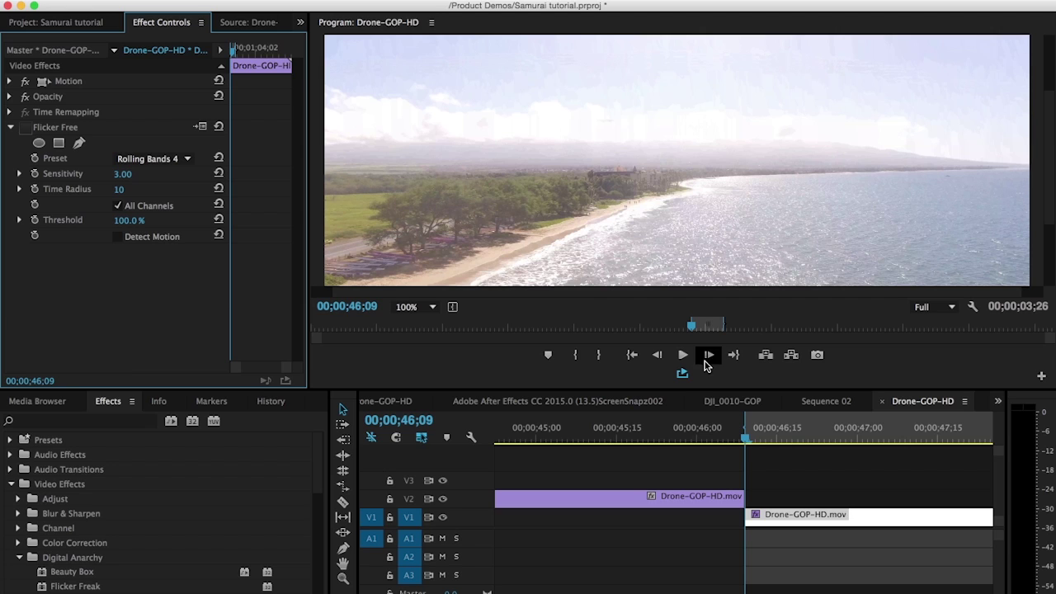
# Mark an In point at about 00;00;45;00 and play the sequence across the cut between the two drone clips.
pyautogui.moveTo(745, 436)
pyautogui.mouseDown()
pyautogui.moveTo(577, 441)
pyautogui.moveTo(519, 472)
pyautogui.moveTo(535, 426)
pyautogui.mouseUp()
pyautogui.press('i')
pyautogui.press('space')
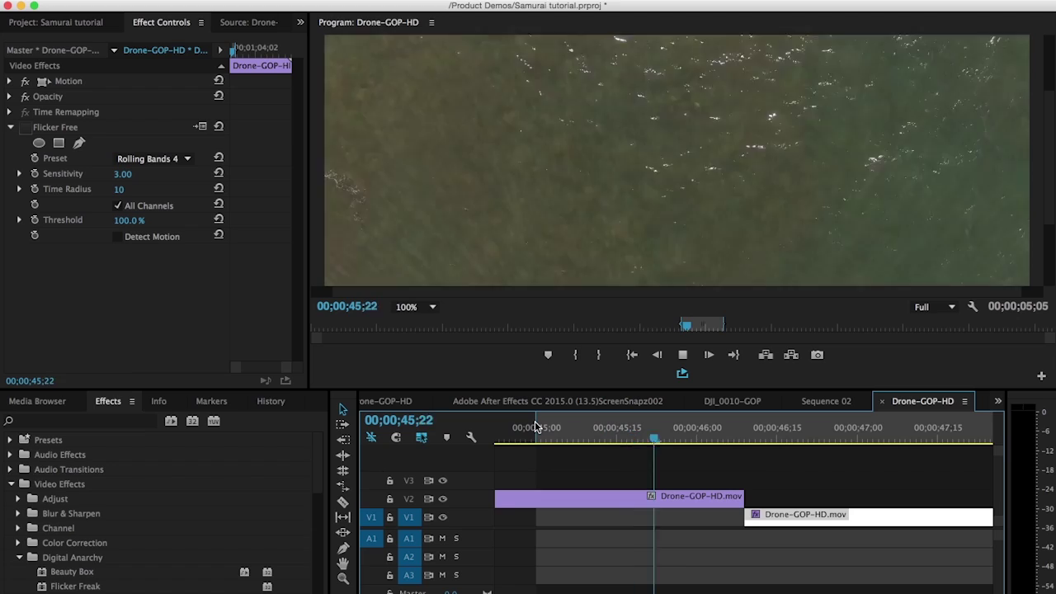
pyautogui.press('space')
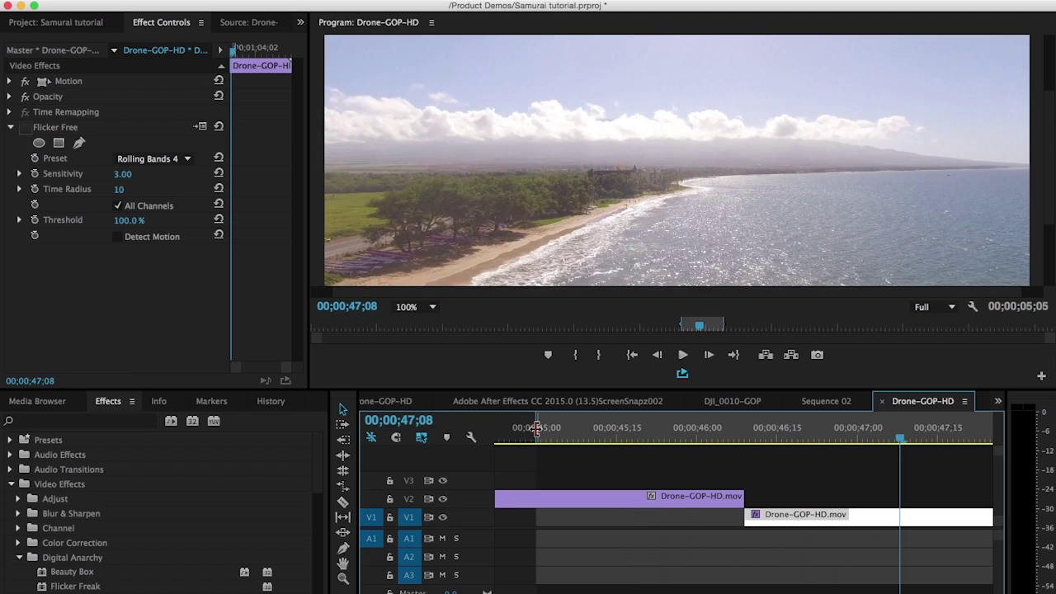
# Park the playhead on the cut at 00;00;46;09 and enable Flicker Free on the second drone clip.
pyautogui.moveTo(536, 427); pyautogui.dragTo(747, 461)
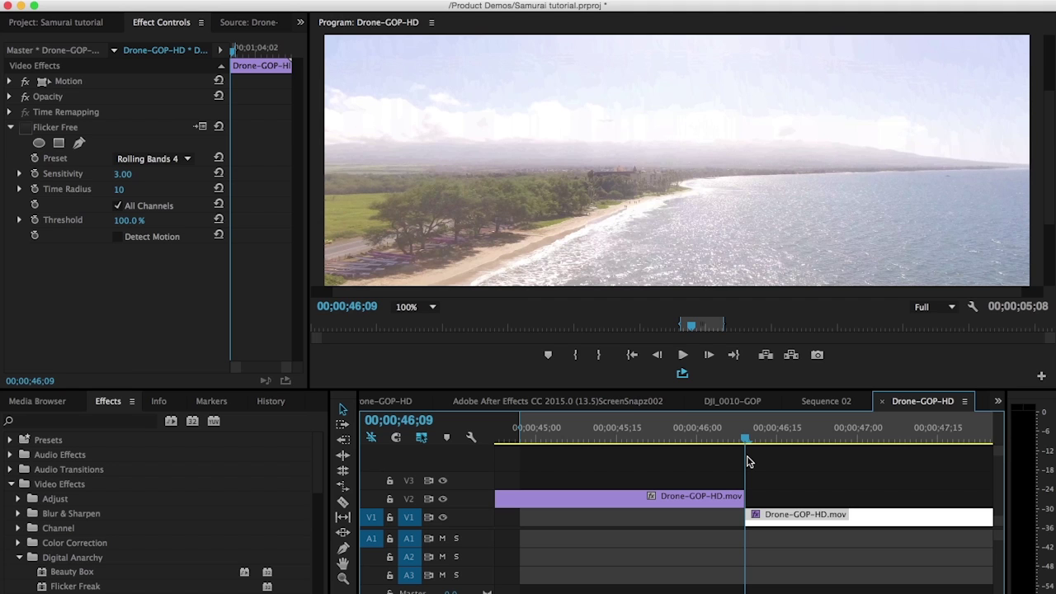
pyautogui.moveTo(747, 461); pyautogui.dragTo(749, 496)
pyautogui.click(25, 129)
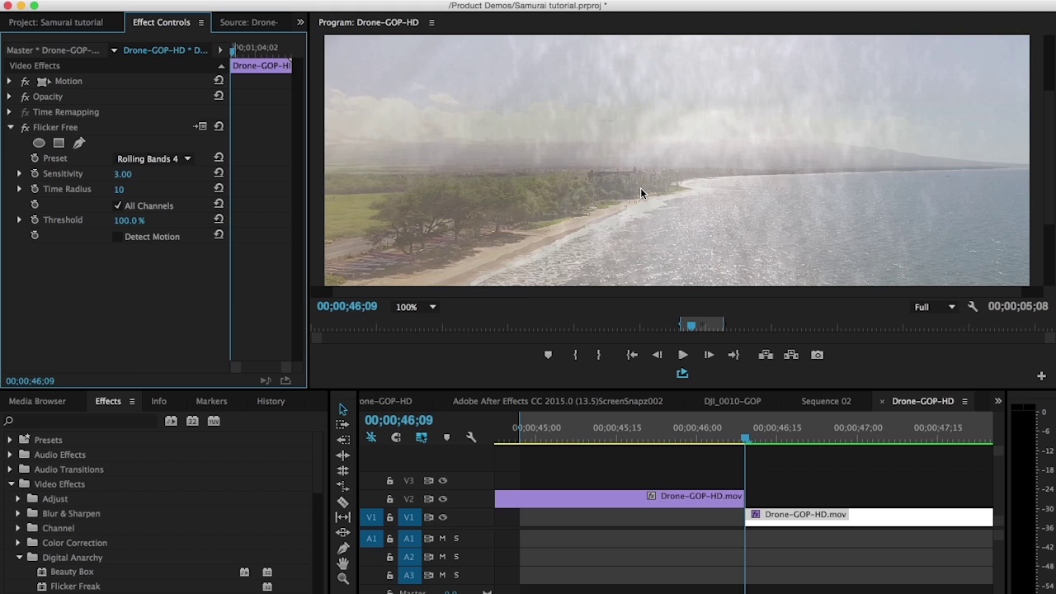
# Step frame by frame into the second clip and back to its first frame to examine the Flicker Free result.
pyautogui.press('Right')
pyautogui.press('Right')
pyautogui.press('Right')
pyautogui.press('Right')
pyautogui.press('Right')
pyautogui.press('Right')
pyautogui.press('Right')
pyautogui.press('Right')
pyautogui.press('Left')
pyautogui.press('Left')
pyautogui.press('Left')
pyautogui.press('Left')
pyautogui.press('Left')
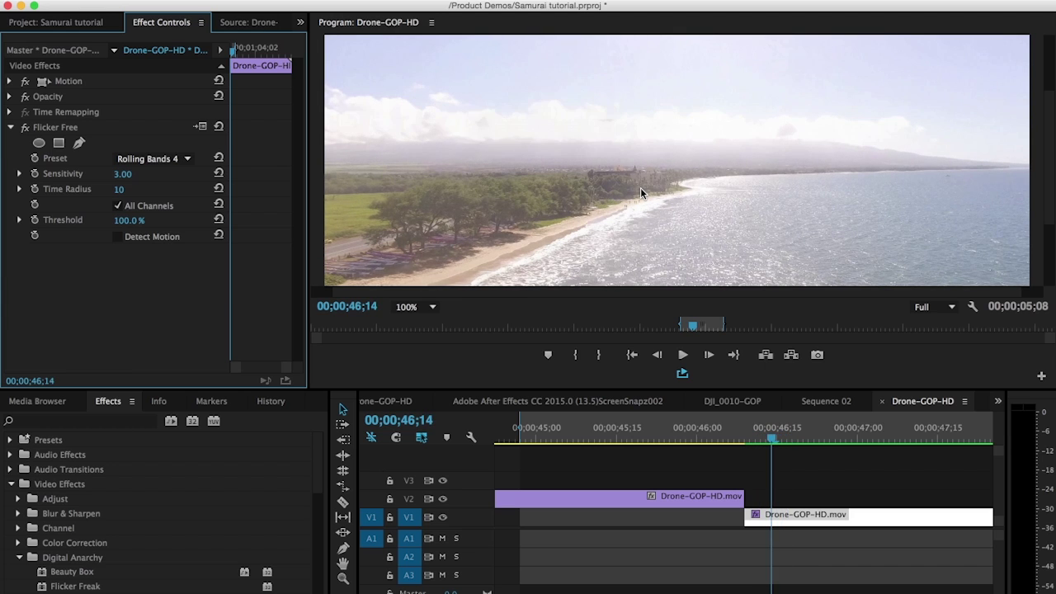
pyautogui.press('Left')
pyautogui.press('Left')
pyautogui.press('Left')
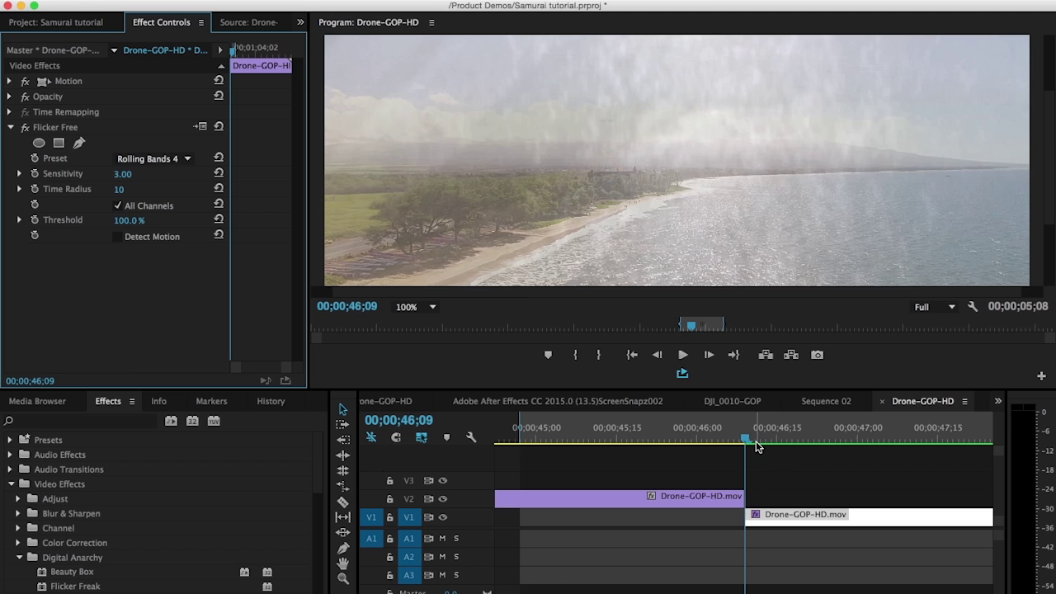
# Scrub back across the cut to 00;00;46;07 and return to 00;00;46;09 to compare the frames on both sides.
pyautogui.moveTo(746, 441)
pyautogui.mouseDown()
pyautogui.moveTo(717, 442)
pyautogui.moveTo(750, 444)
pyautogui.mouseUp()
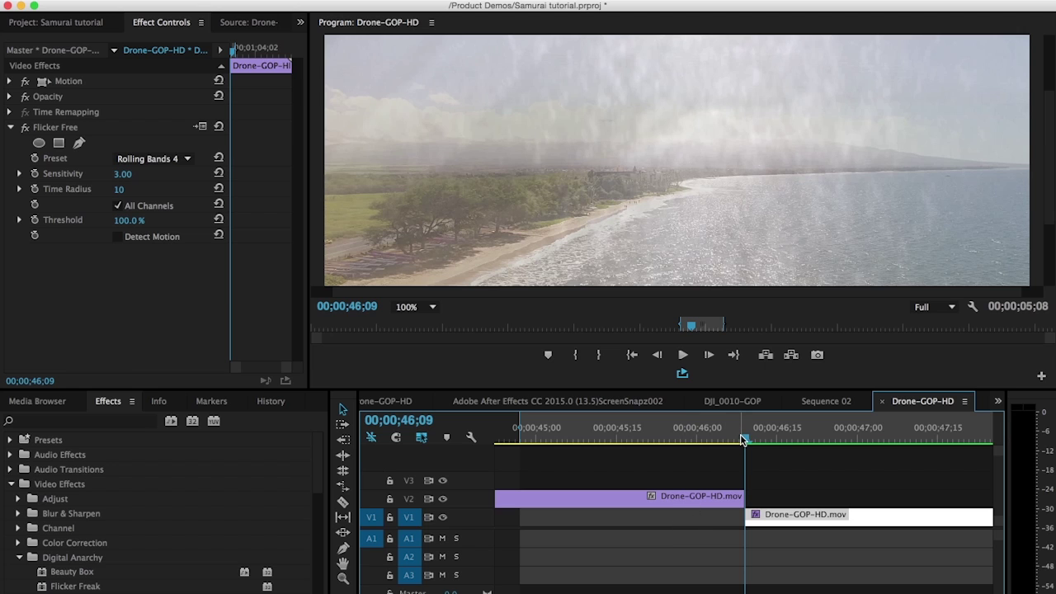
pyautogui.moveTo(745, 441); pyautogui.dragTo(737, 443)
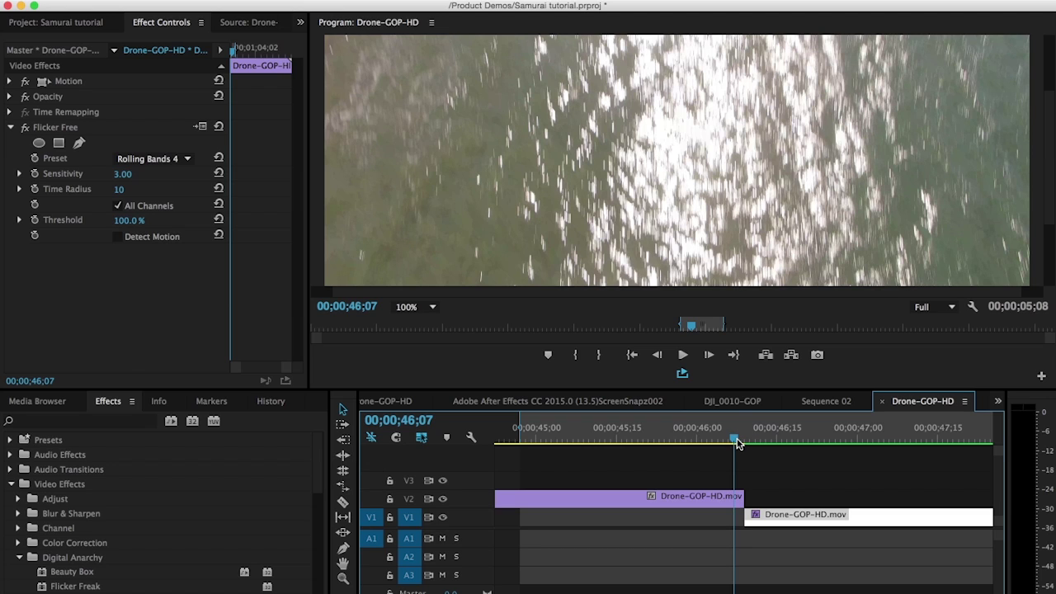
pyautogui.moveTo(738, 443); pyautogui.dragTo(751, 443)
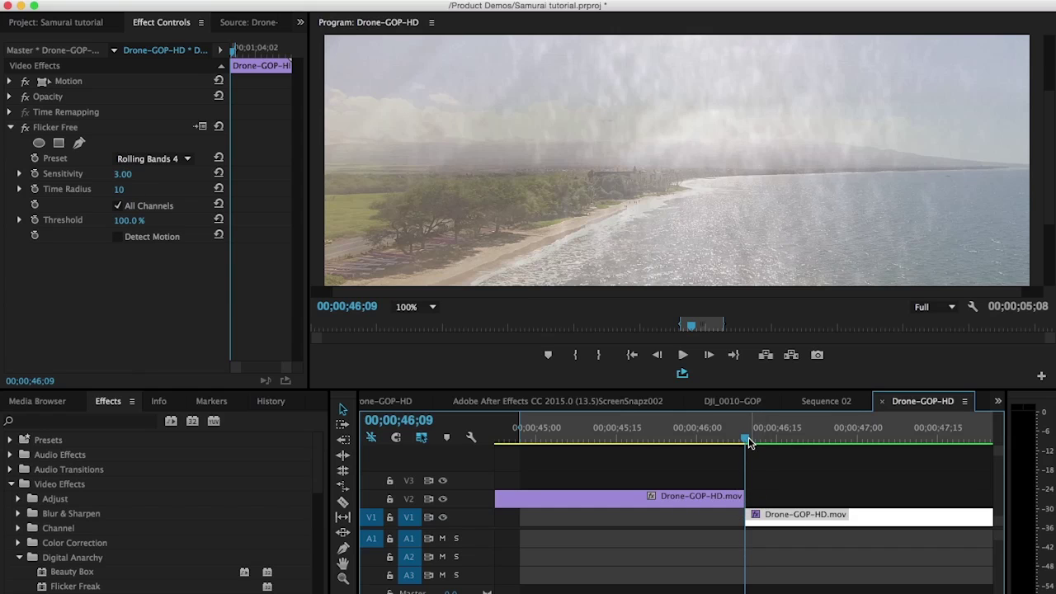
# Remove the Flicker Free effect from the Drone-GOP-HD.mov clip that follows the cut.
pyautogui.moveTo(747, 441)
pyautogui.mouseDown()
pyautogui.moveTo(736, 442)
pyautogui.moveTo(746, 441)
pyautogui.mouseUp()
pyautogui.click(74, 136)
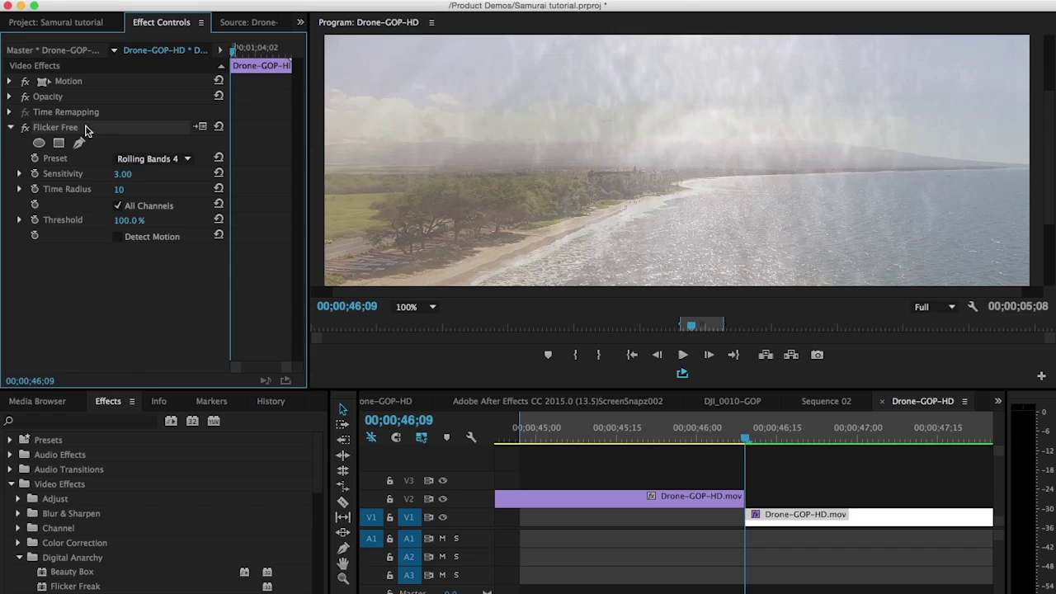
pyautogui.press('Delete')
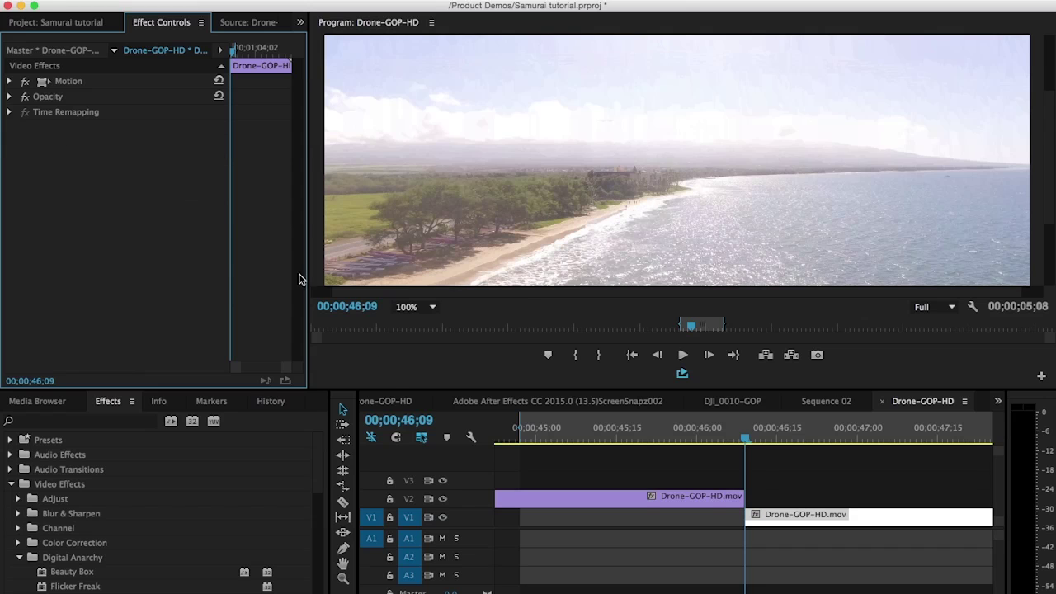
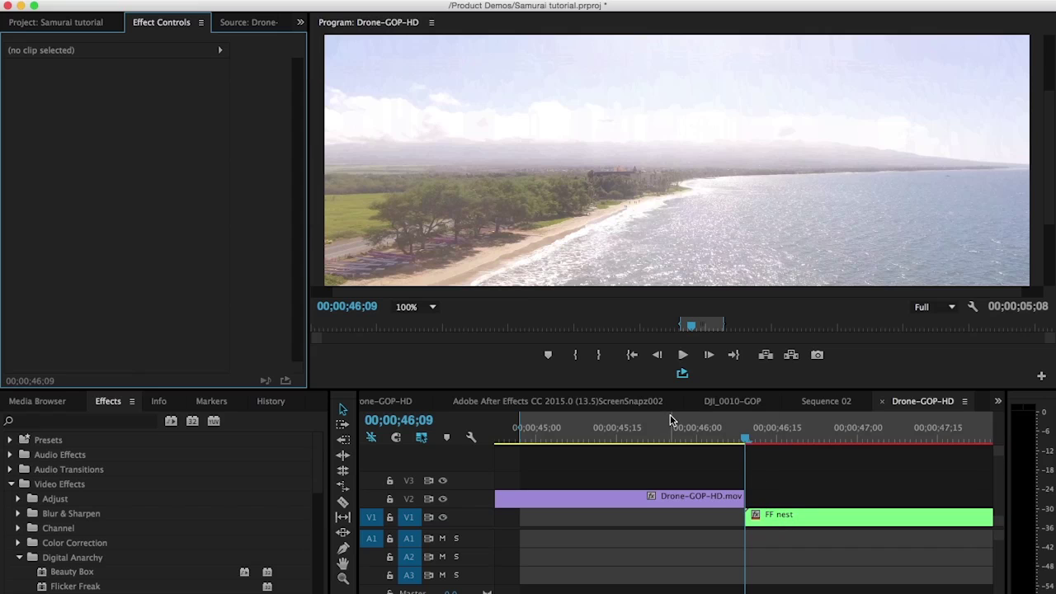
# Select the FF nest clip, step through its opening frames to check the Flicker Free result, and return to 00;00;46;09.
pyautogui.click(791, 515)
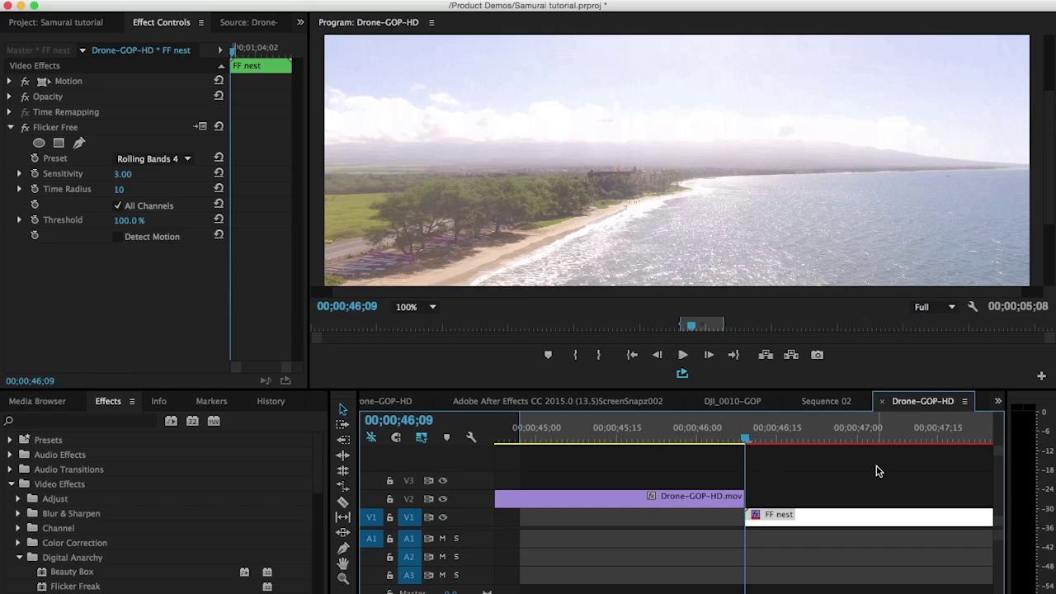
pyautogui.click(750, 442)
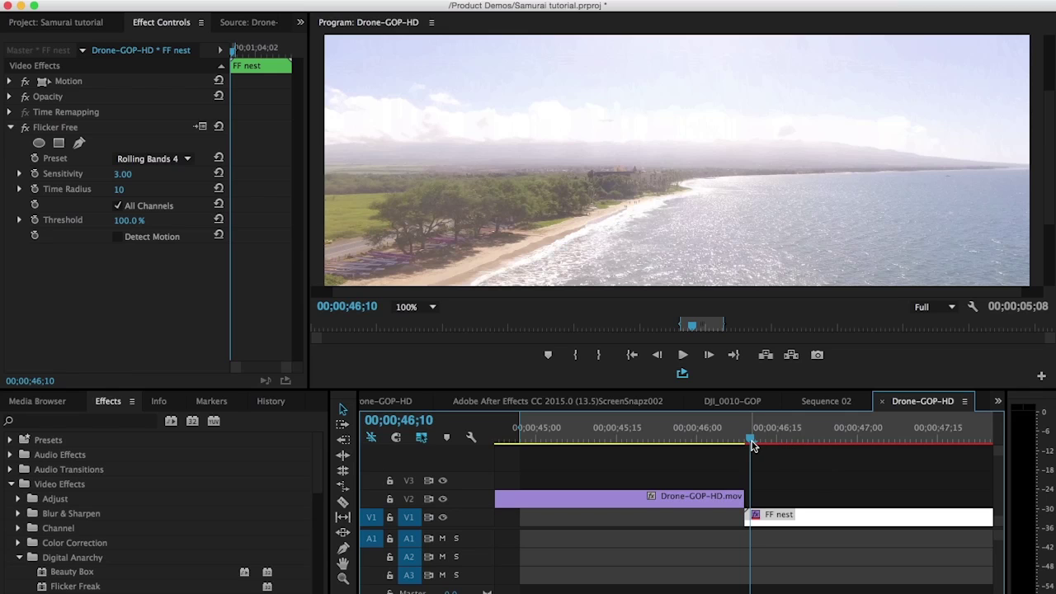
pyautogui.press('Right')
pyautogui.press('Right')
pyautogui.press('Right')
pyautogui.press('Right')
pyautogui.press('Right')
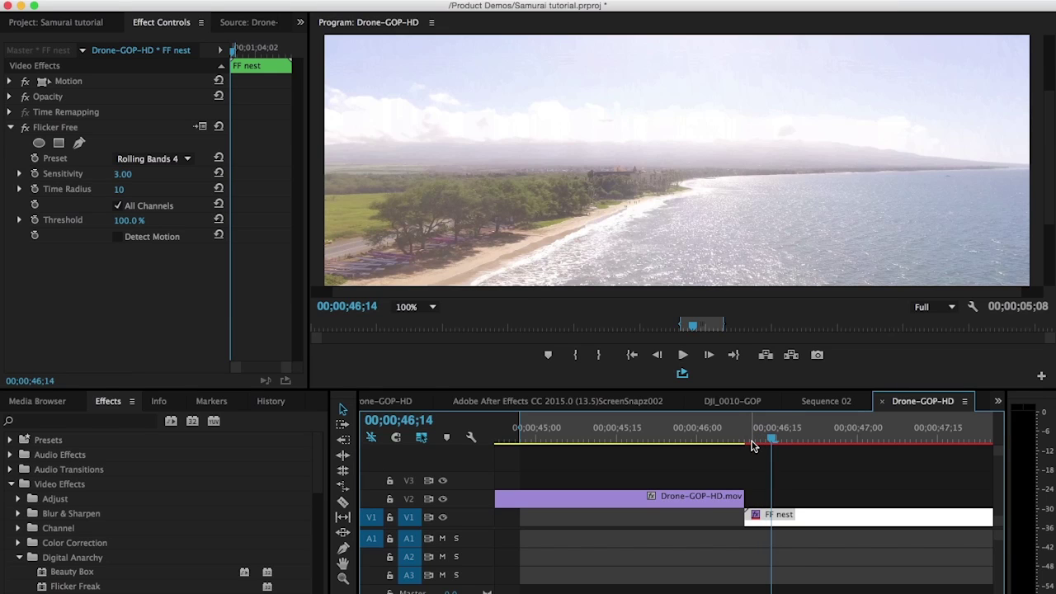
pyautogui.press('Right')
pyautogui.press('Right')
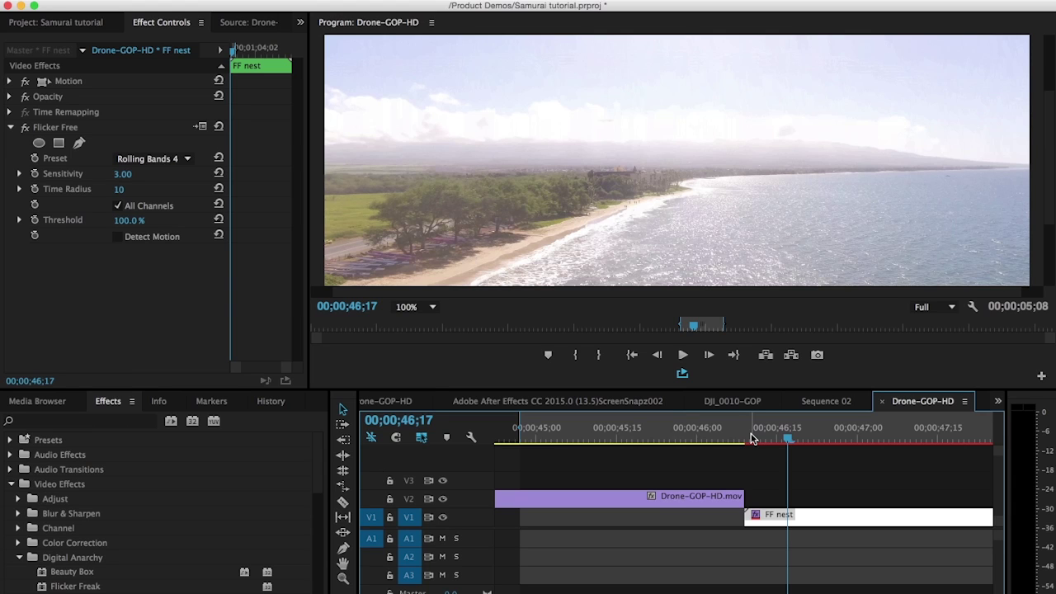
pyautogui.click(747, 438)
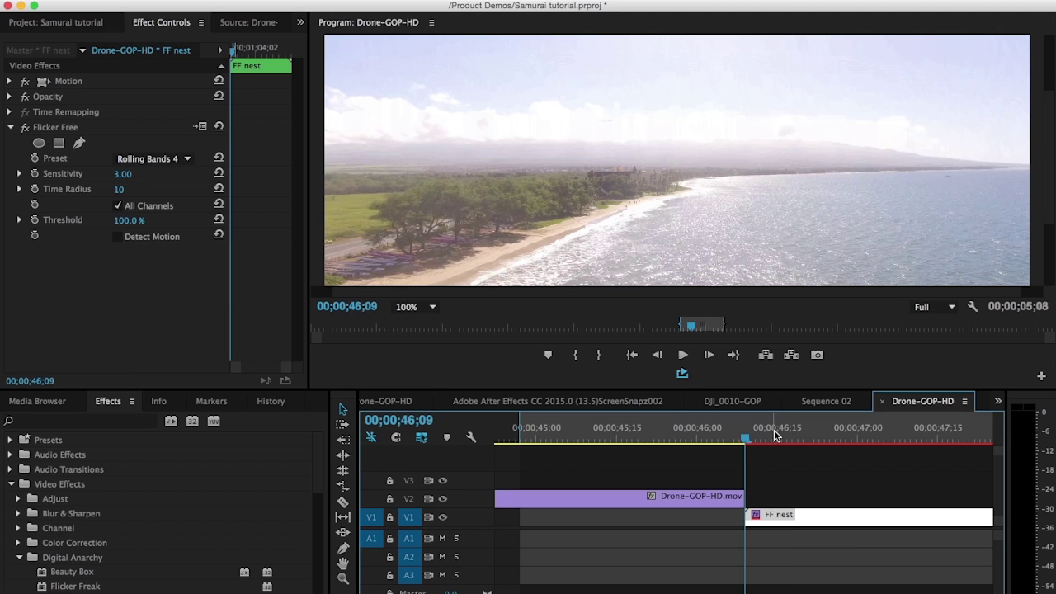